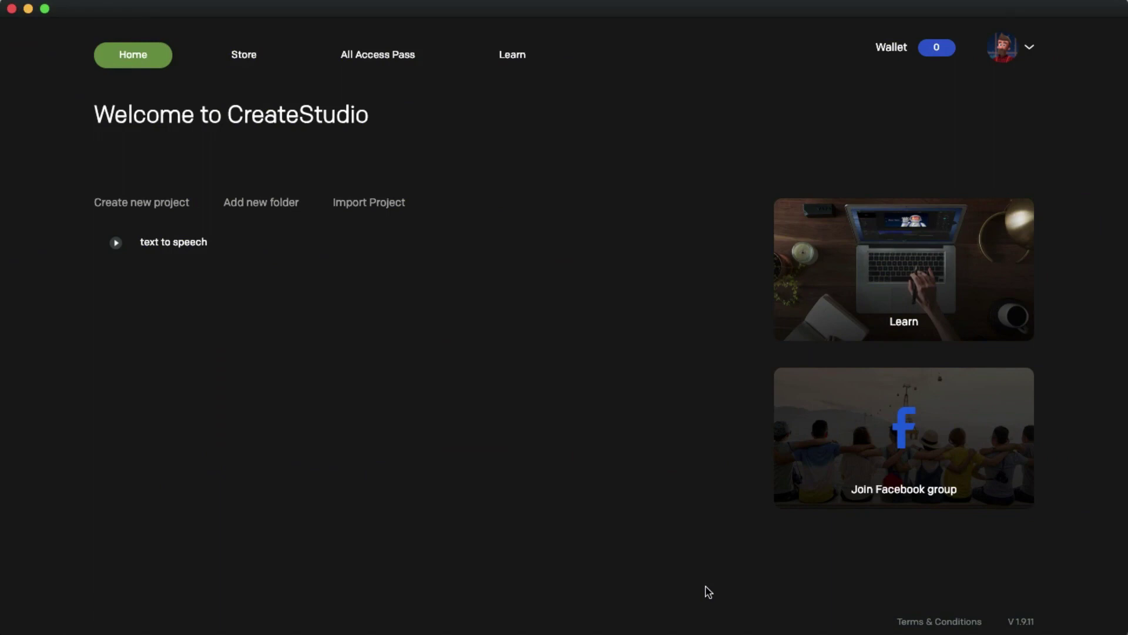
# Step: Start a new project and name it 'text to spech'
pyautogui.click(141, 203)
pyautogui.moveTo(596, 225); pyautogui.dragTo(513, 225)
pyautogui.write('text to spech')
# Step: Create the project at 1080p HD with a white background, then open Text To Speech
pyautogui.click(630, 257)
pyautogui.click(597, 320)
pyautogui.click(557, 361)
pyautogui.click(547, 252)
pyautogui.click(607, 423)
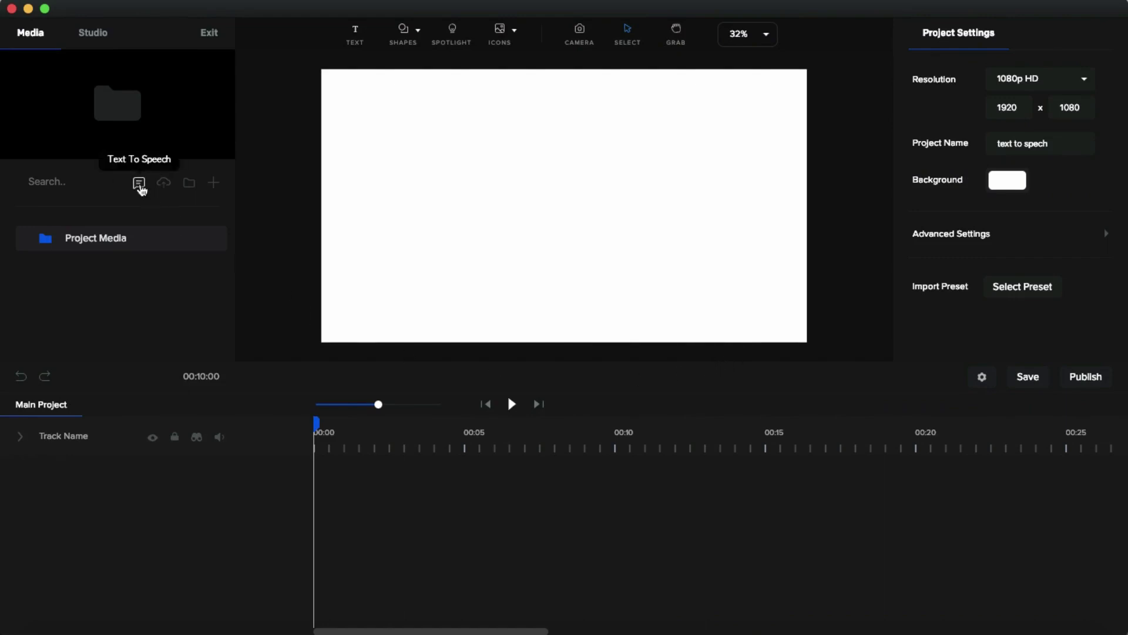
pyautogui.click(140, 184)
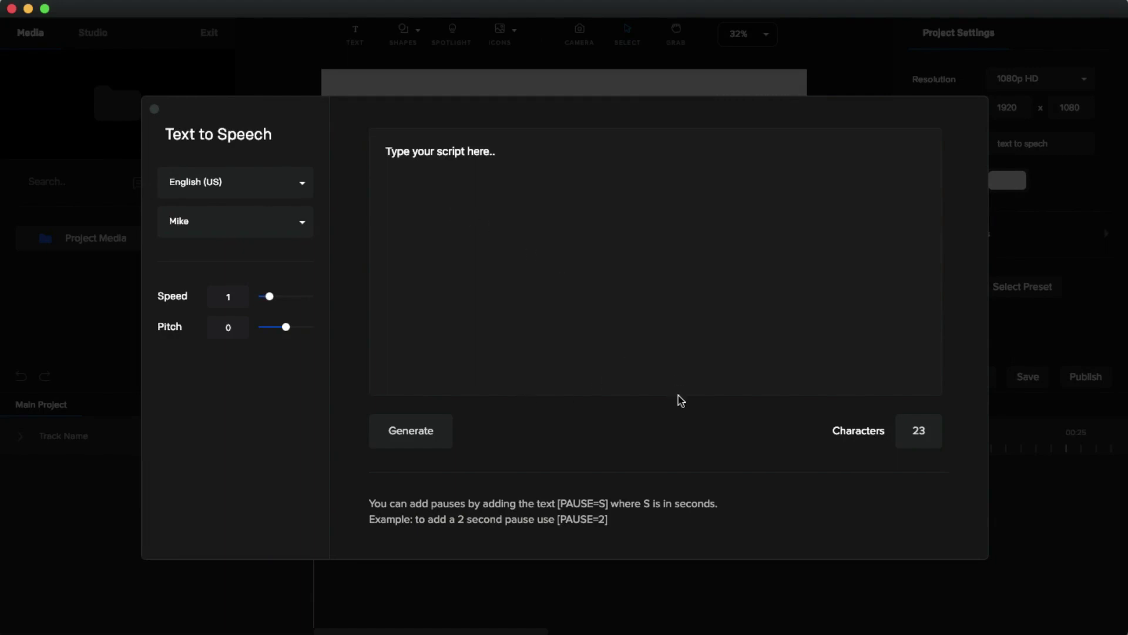
# Step: Delete the placeholder text so the script box shows 0 characters
pyautogui.click(508, 152)
pyautogui.moveTo(506, 151); pyautogui.dragTo(378, 151)
pyautogui.press('BackSpace')
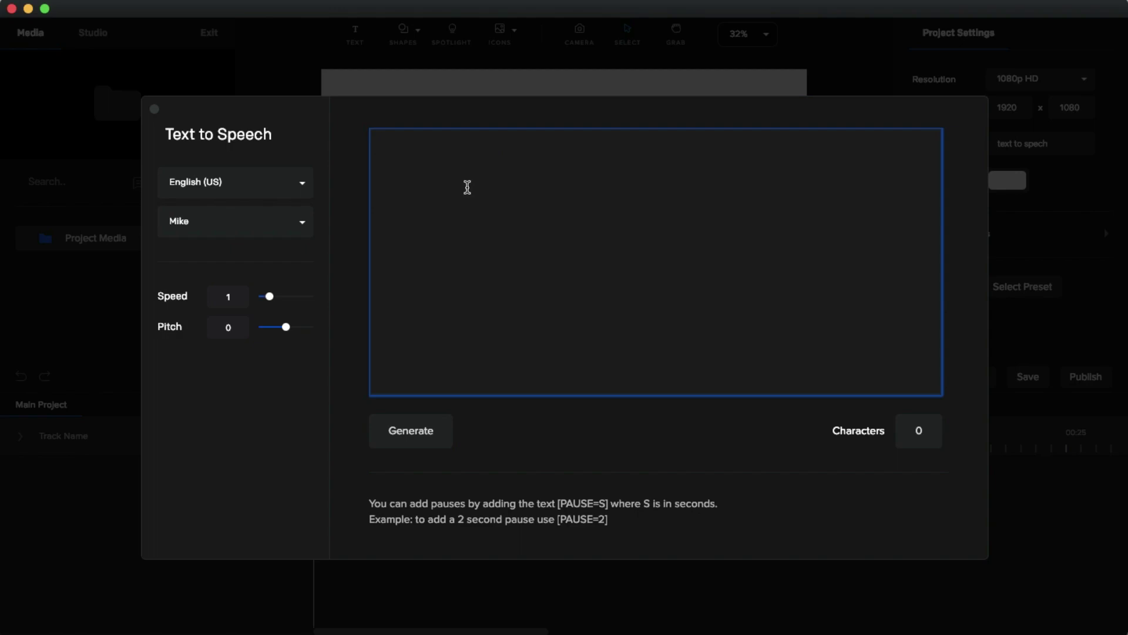
# Step: Browse the available languages and voices, keeping English (US) with Mike
pyautogui.click(293, 189)
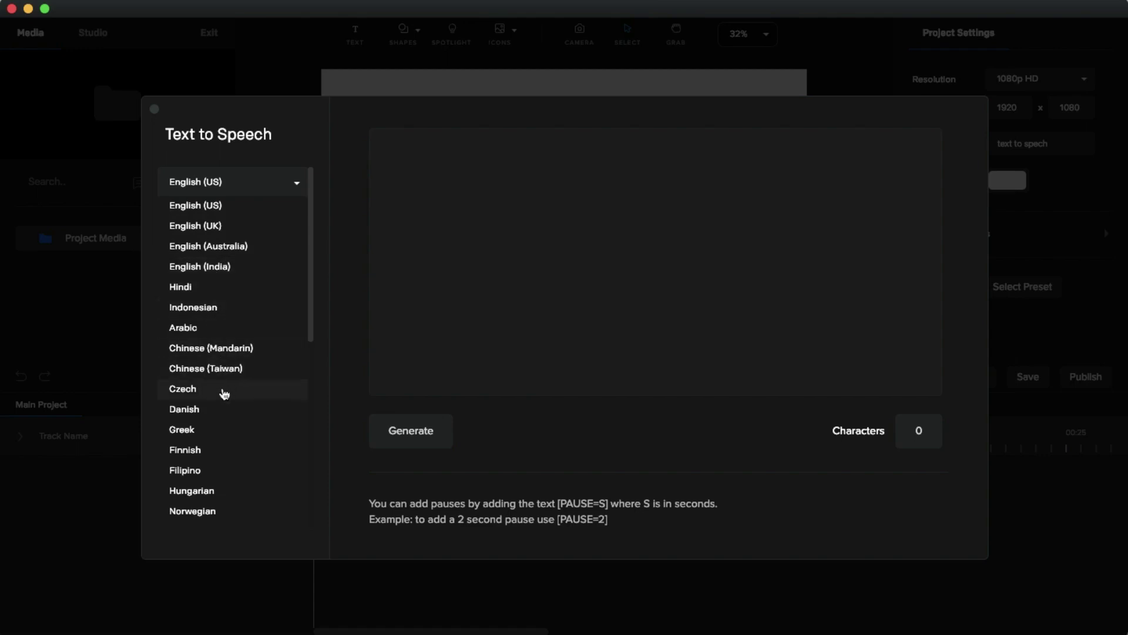
pyautogui.scroll(-3, 270, 322)
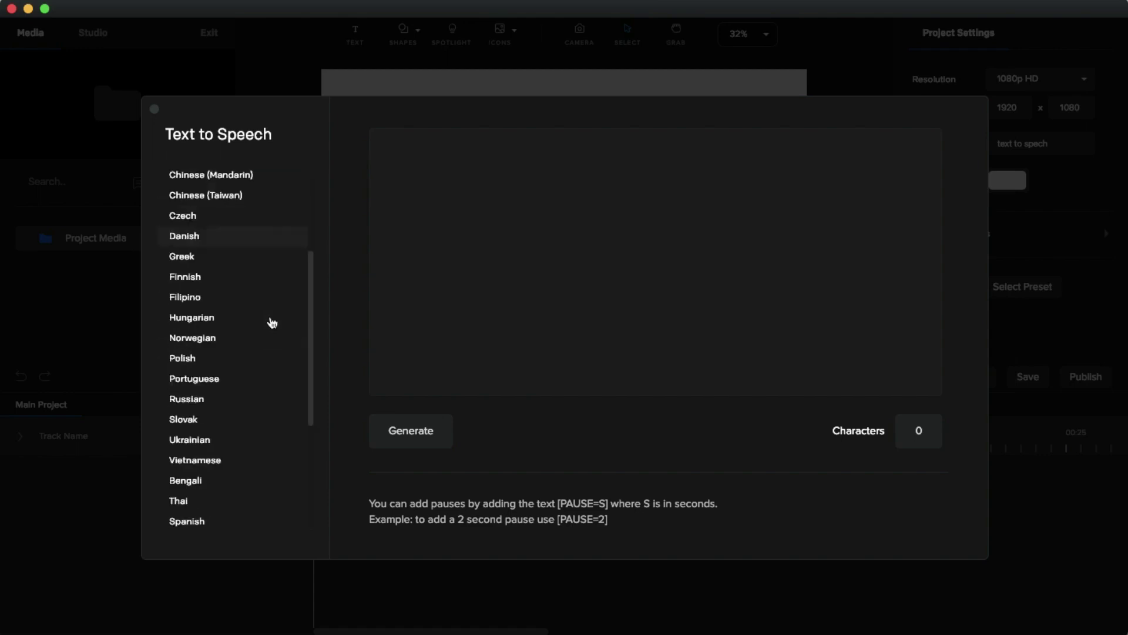
pyautogui.click(344, 298)
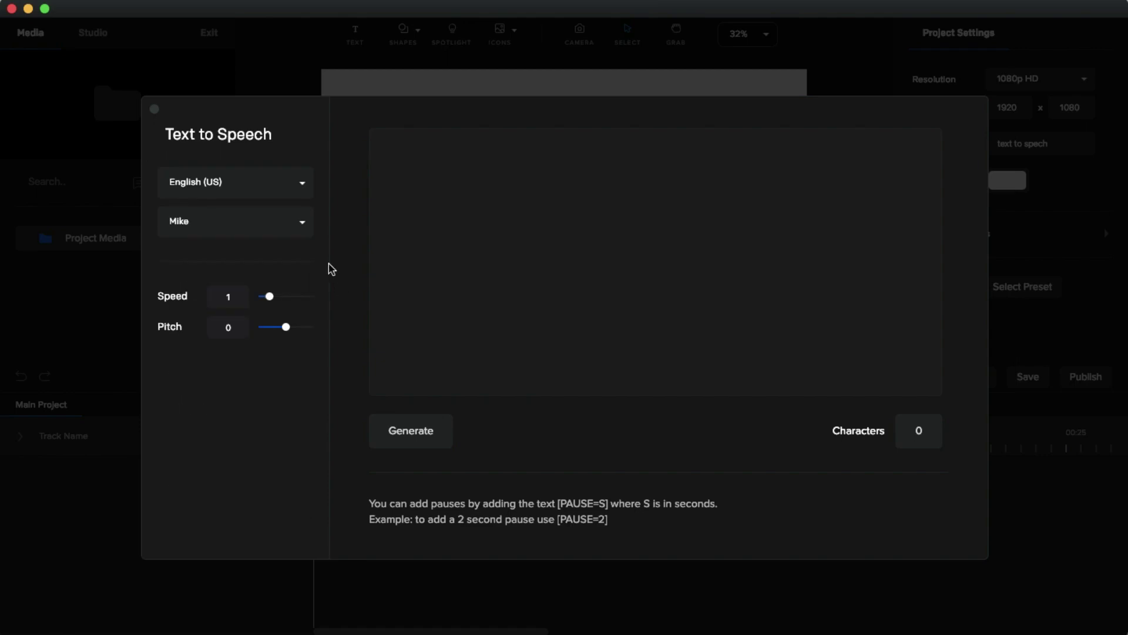
pyautogui.click(301, 223)
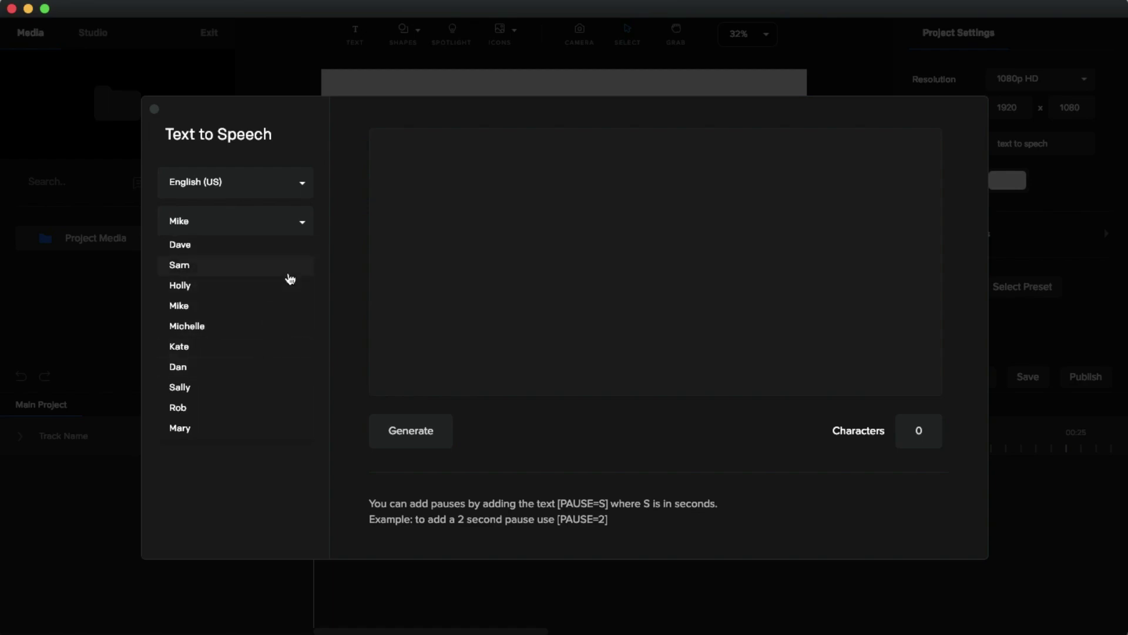
pyautogui.click(340, 262)
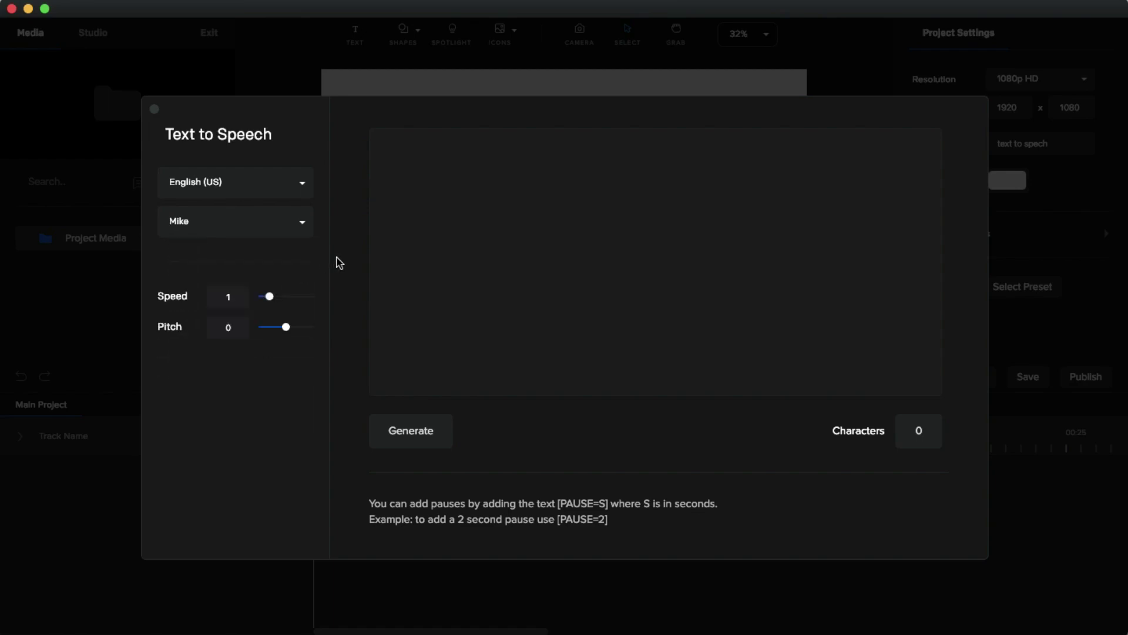
# Step: Switch the narration to English (UK) with voice Rachel and return to the empty script
pyautogui.click(285, 188)
pyautogui.click(272, 225)
pyautogui.click(272, 223)
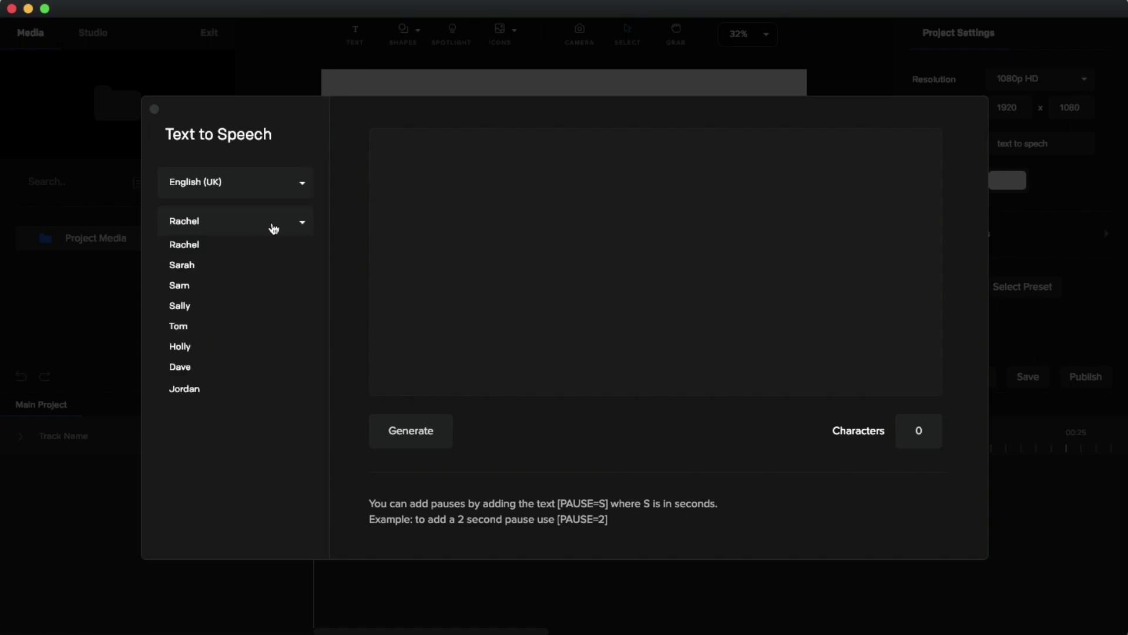
pyautogui.click(334, 274)
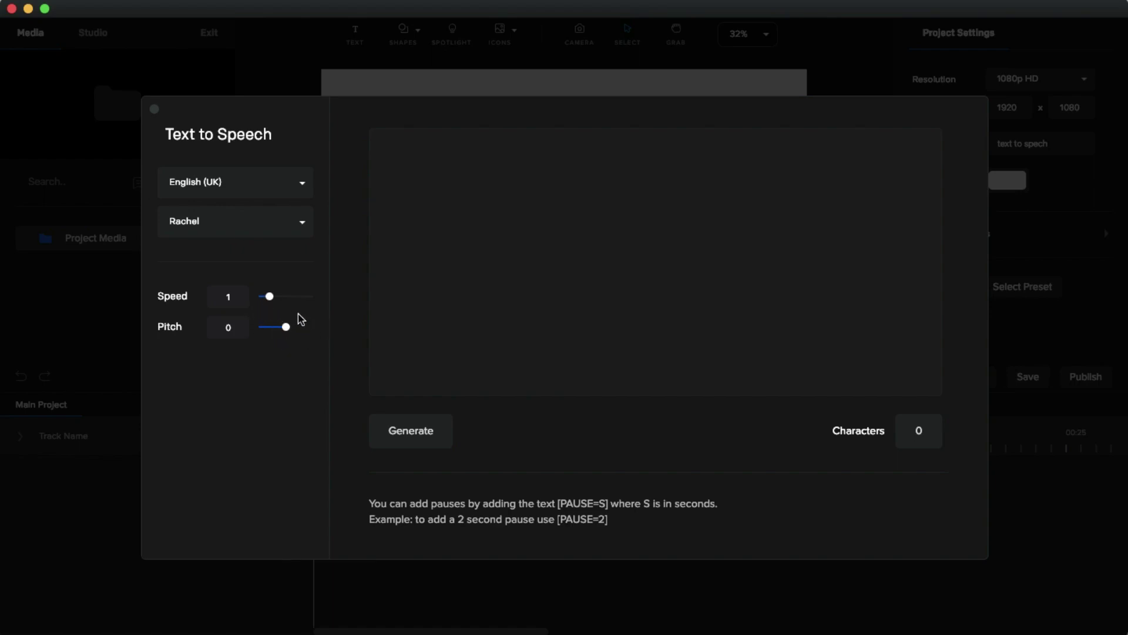
pyautogui.moveTo(270, 296); pyautogui.dragTo(286, 328)
pyautogui.click(407, 164)
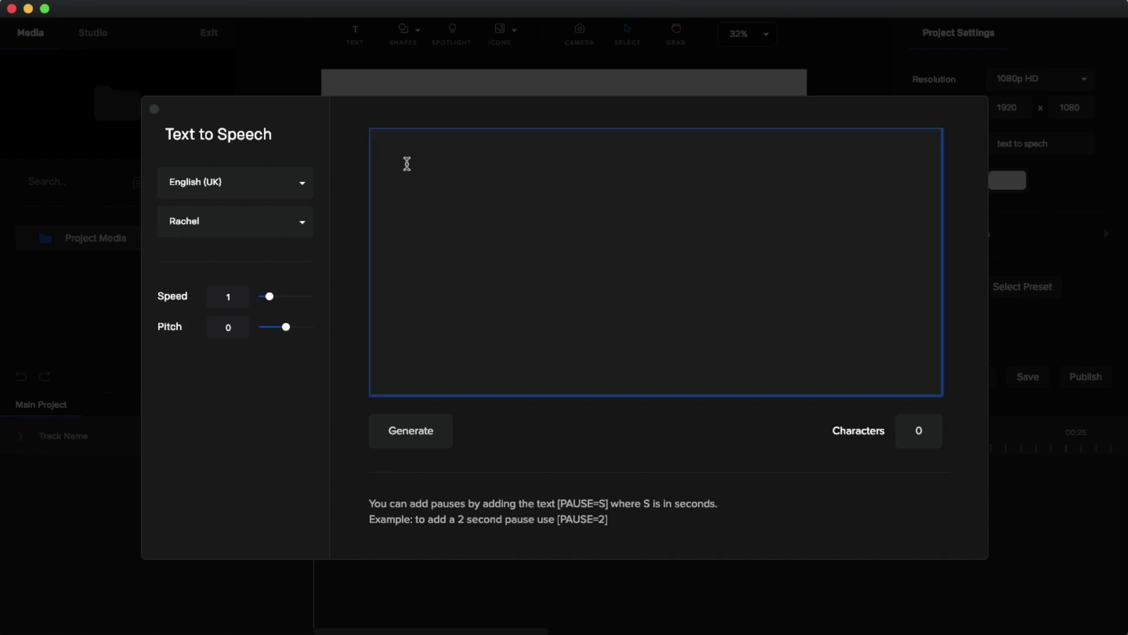
# Step: Paste the 513-character elephant circus story, voice it with English (US) Rob at speed 0.89, and generate
pyautogui.write('Once upon a time in a circus, five elephants that performed circus tricks. They were kept tied up with weak rope that they could’ve easily escaped, but did not.  One day, a man visiting the circus asked the ringmaster: "Why haven’t these elephants broken the rope and run away?"  The ringmaster replied: "From when they were young, the elephants were made to believe that they were not strong enough to break the ropes and escape."  It was because of this belief that they did not even try to break the ropes now.')
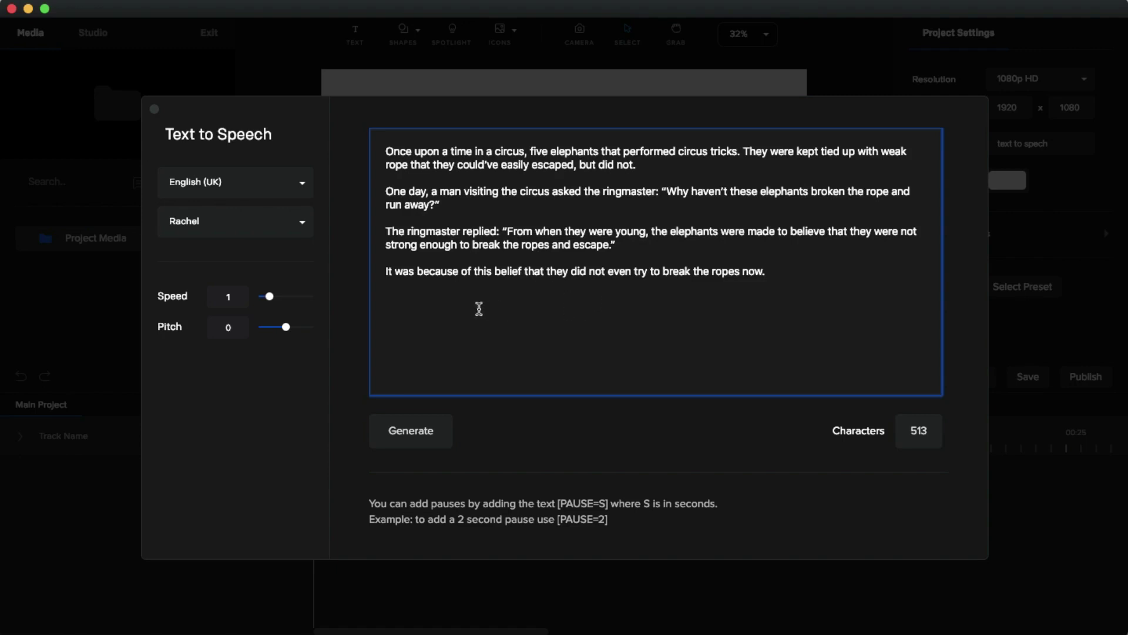
pyautogui.click(287, 185)
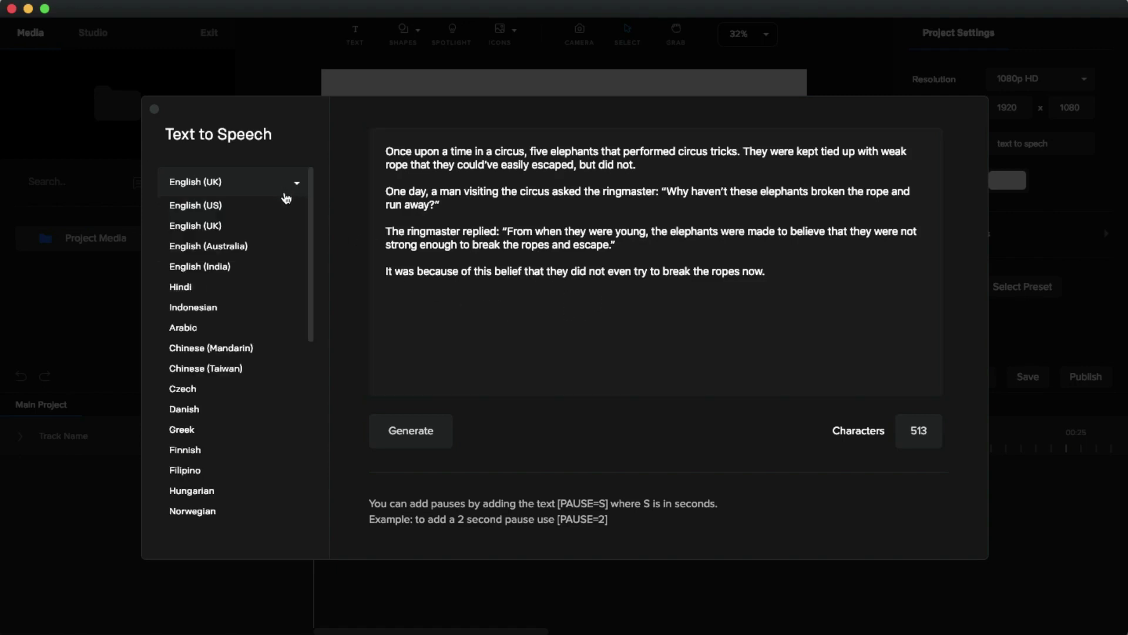
pyautogui.click(286, 205)
pyautogui.click(295, 228)
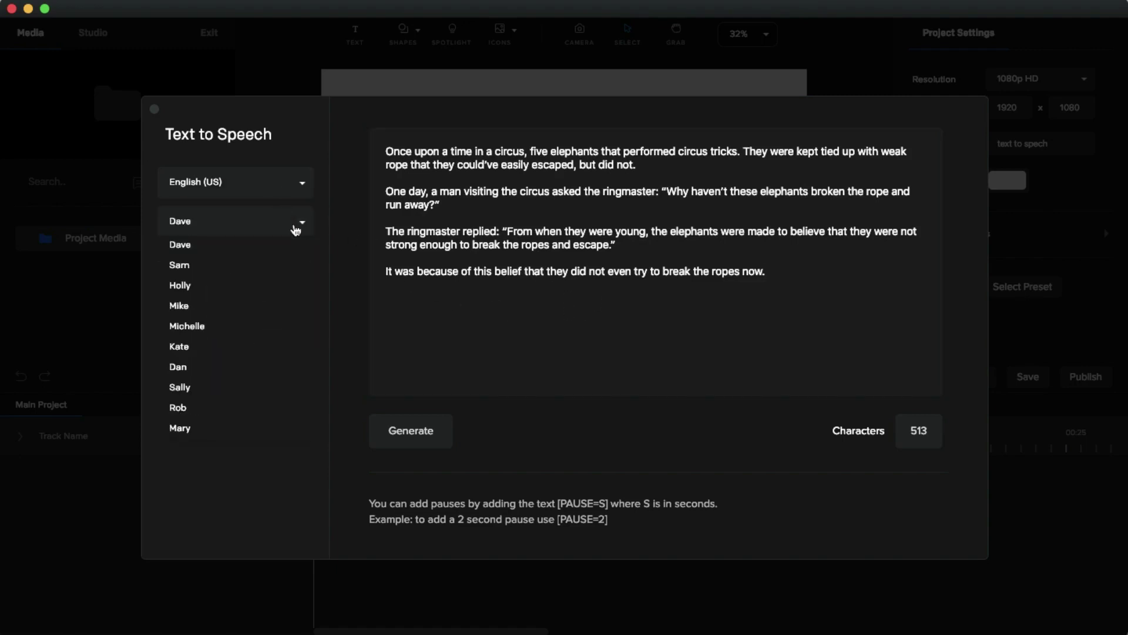
pyautogui.click(278, 408)
pyautogui.moveTo(270, 296); pyautogui.dragTo(290, 327)
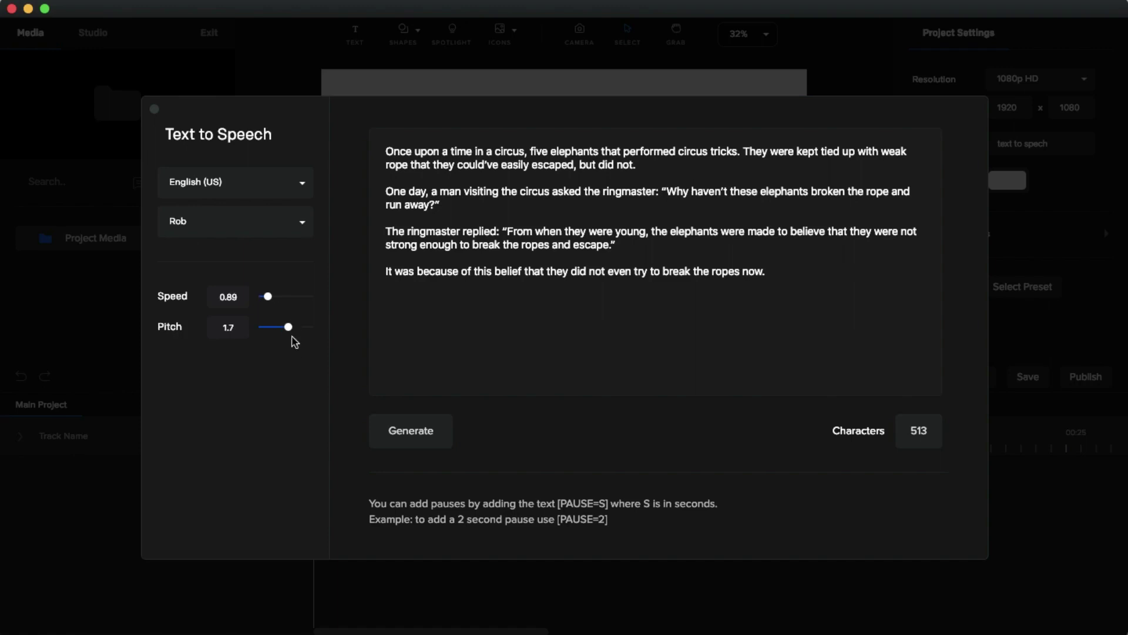
pyautogui.click(411, 435)
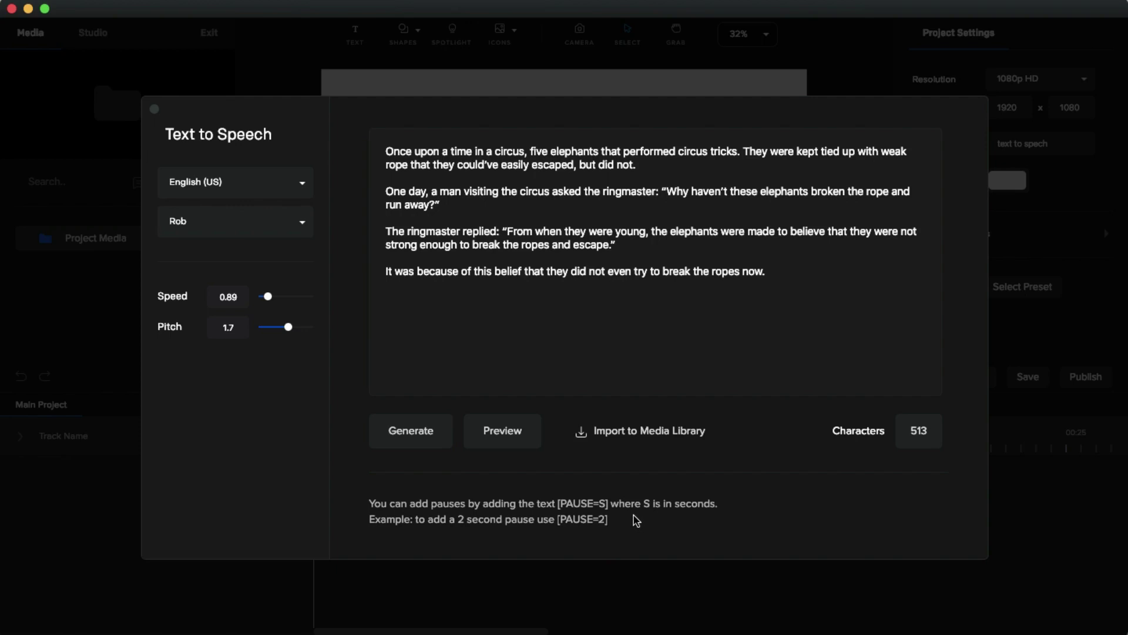
# Step: Import the generated voiceover into the media library
pyautogui.click(625, 435)
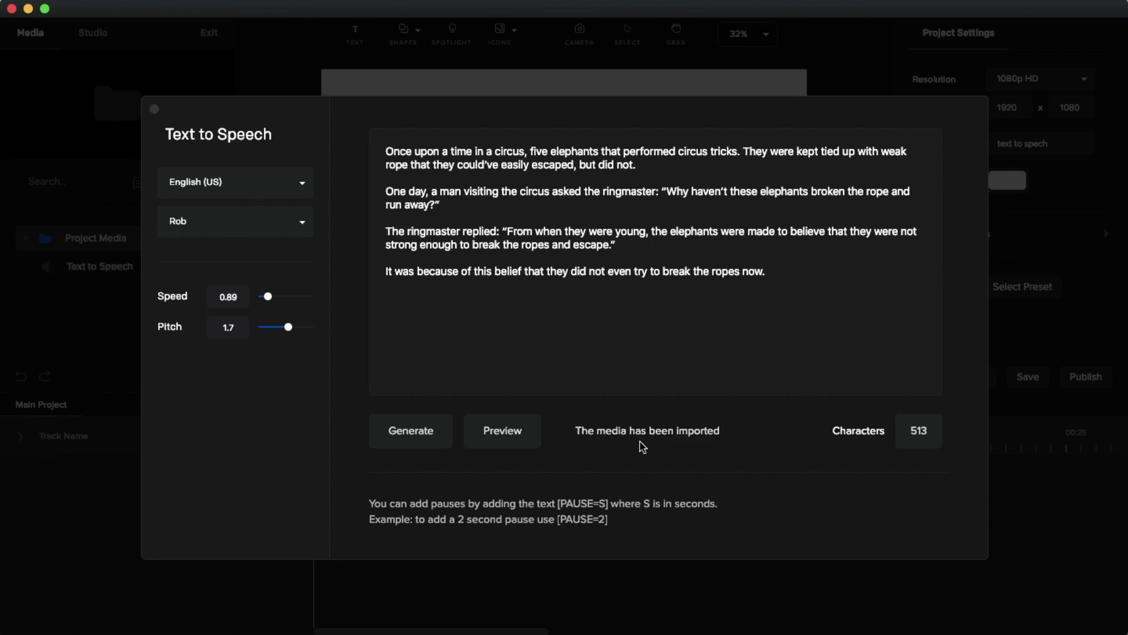
# Step: Place the Text to Speech audio on its own timeline track, making the project 31 seconds long
pyautogui.click(155, 109)
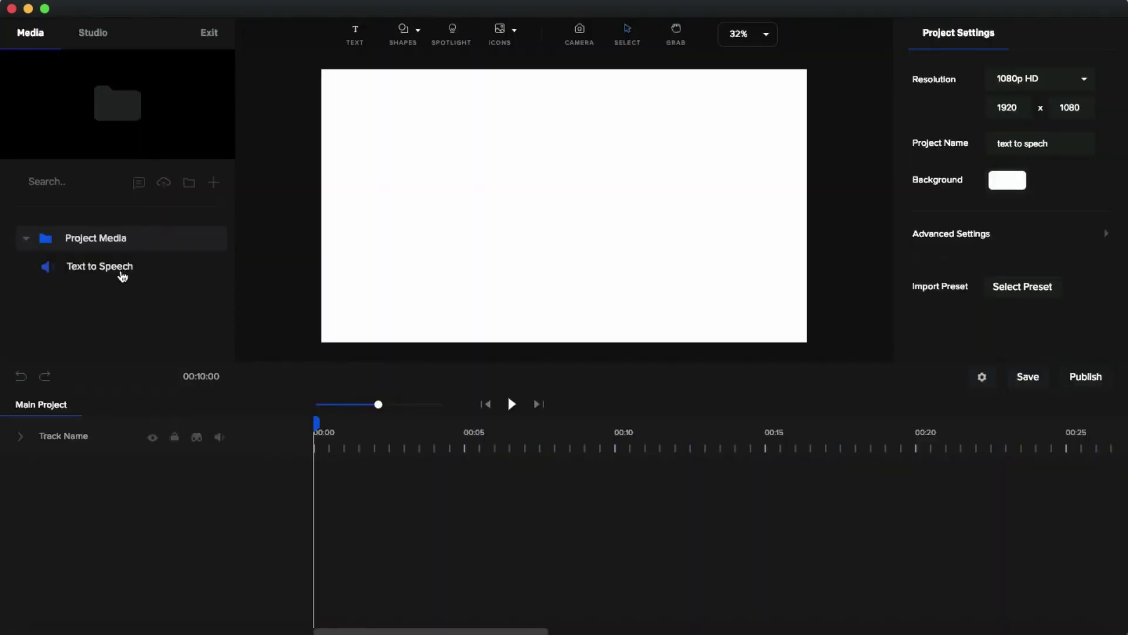
pyautogui.click(89, 269)
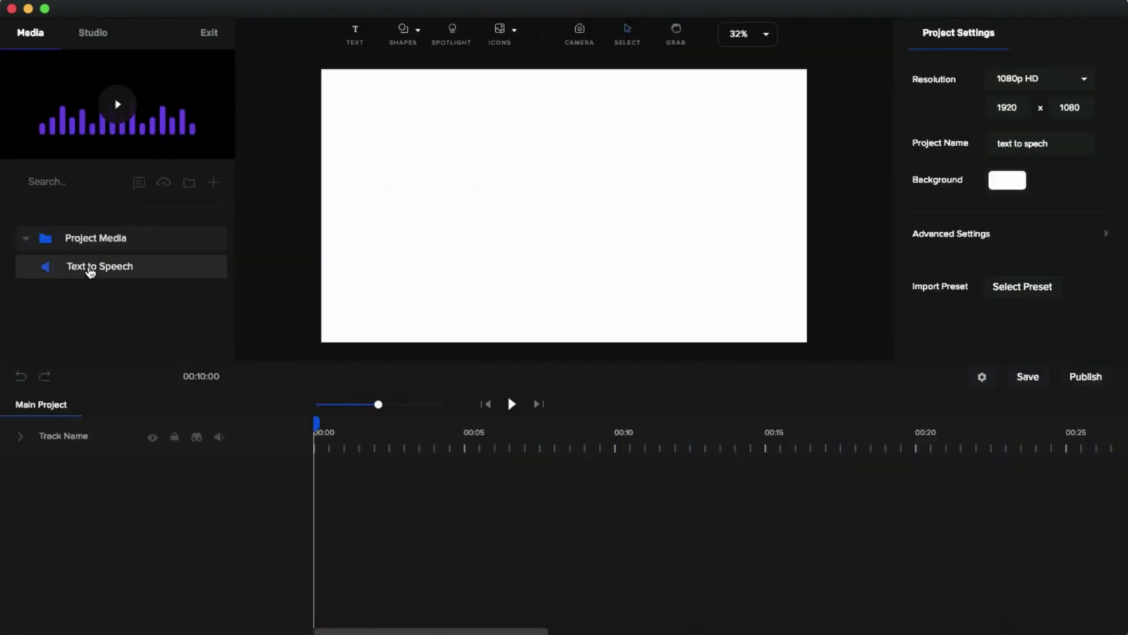
pyautogui.moveTo(89, 269); pyautogui.dragTo(574, 191)
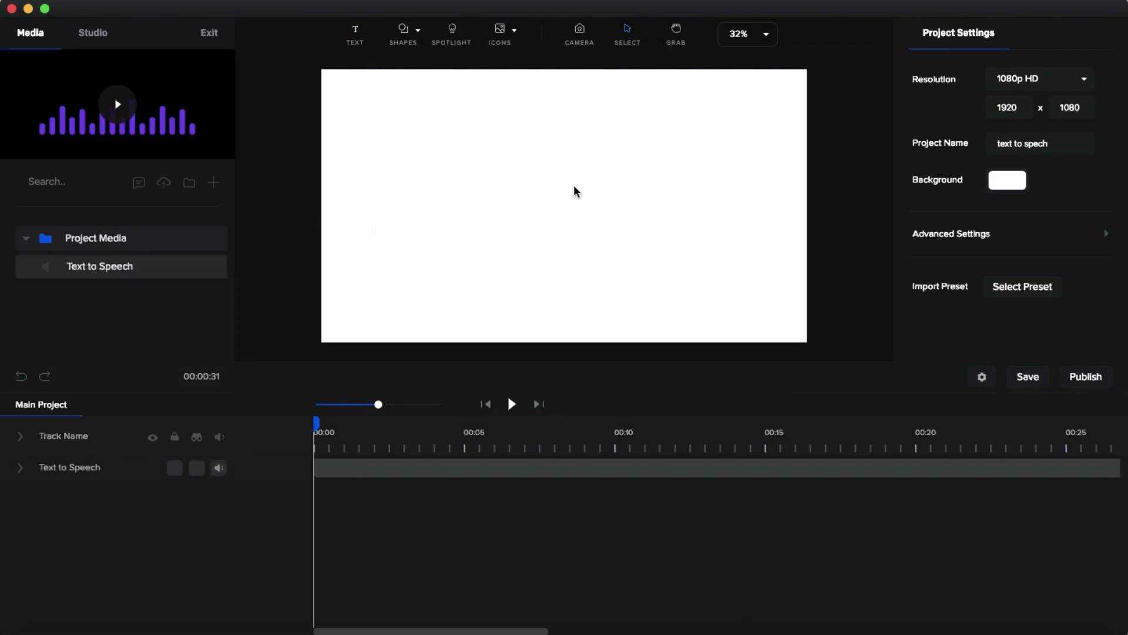
pyautogui.click(446, 469)
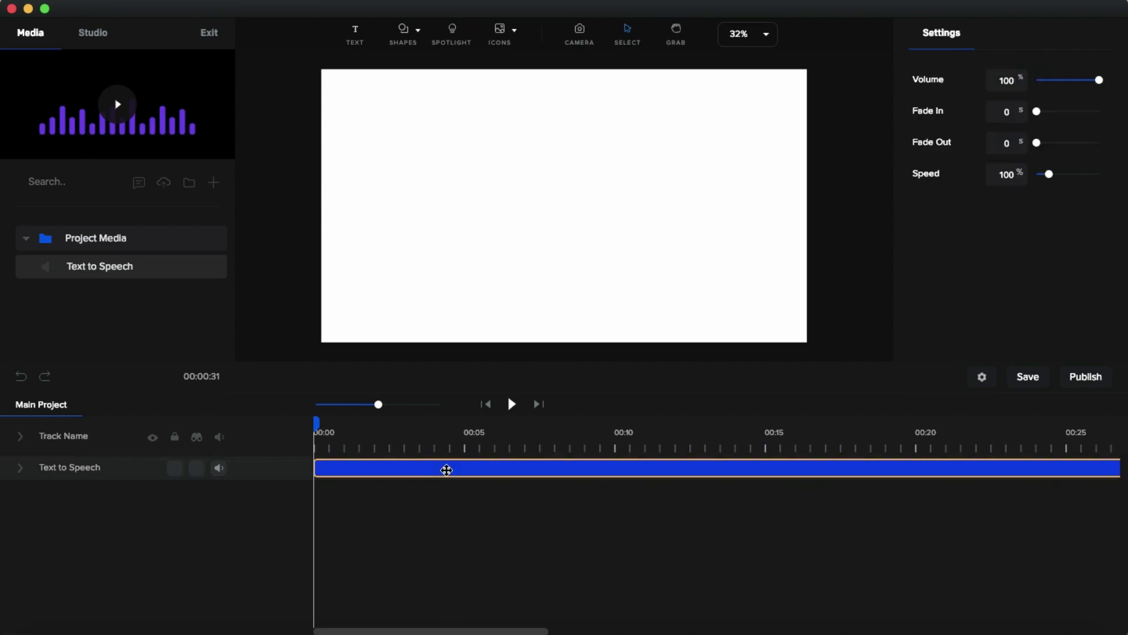